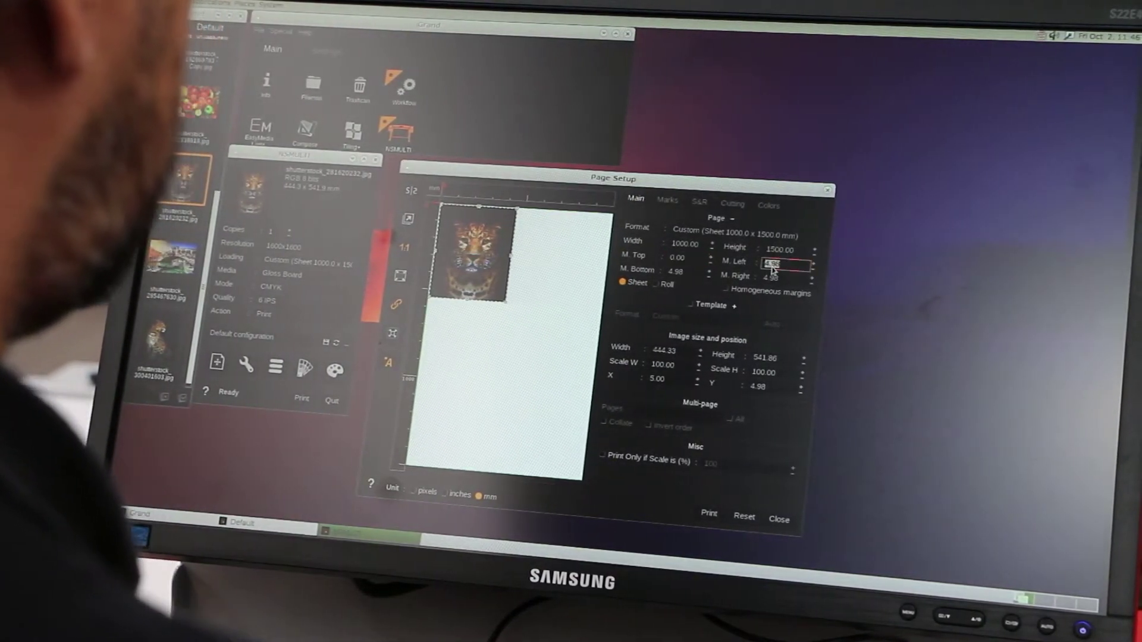
Set the M. Top margin to 0 and move on to the next margin field
key(Tab)
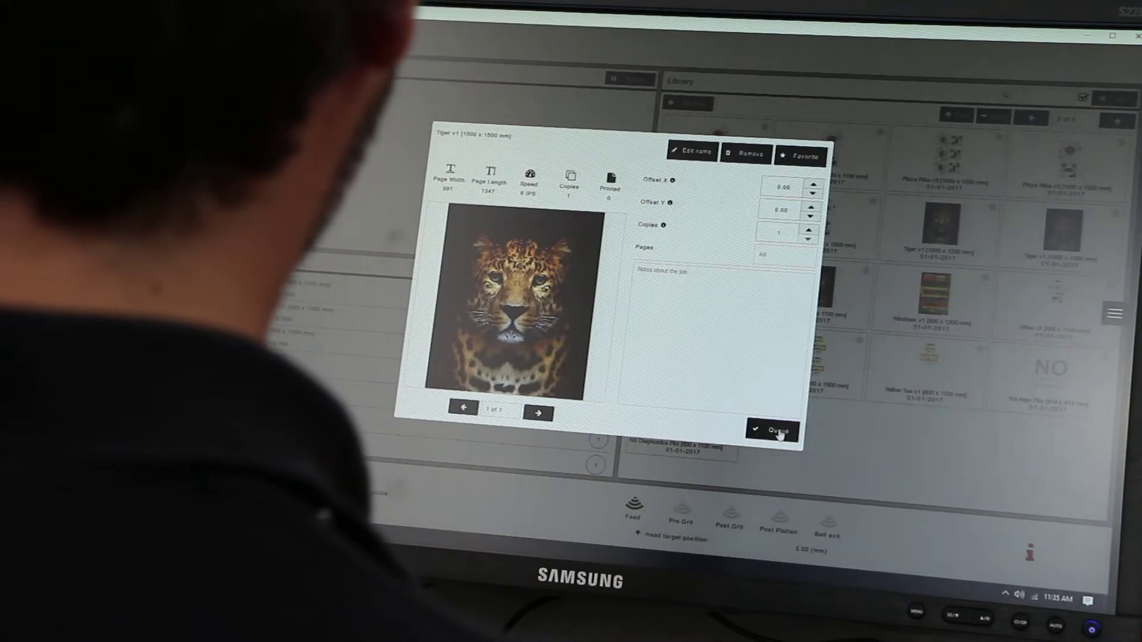
Queue the Tiger v1 leopard job from its job details dialog
click(779, 433)
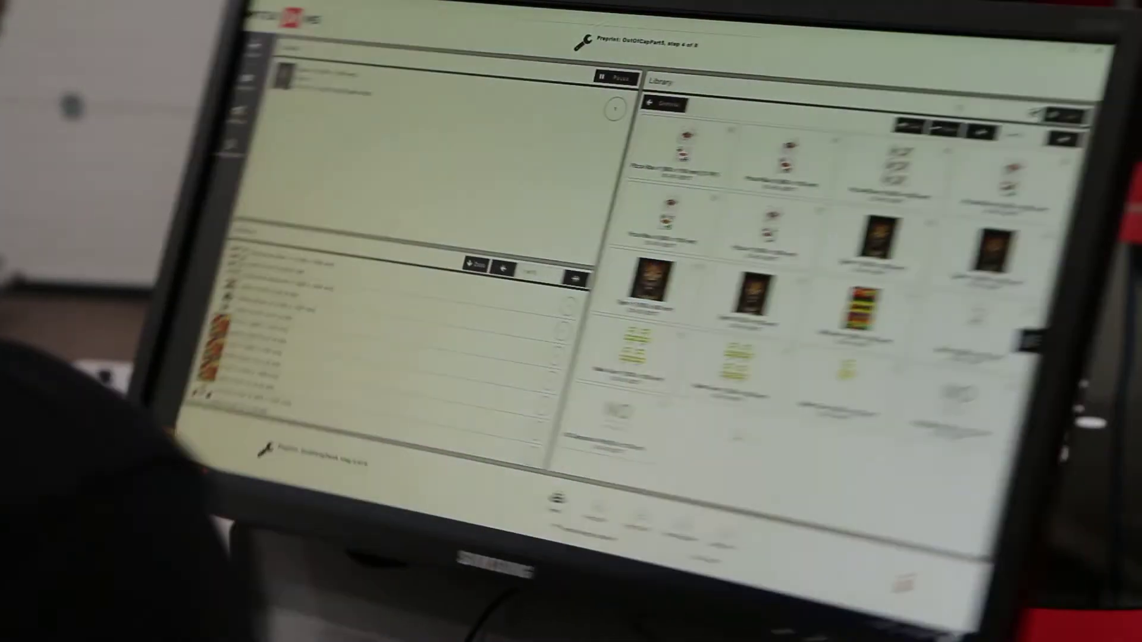